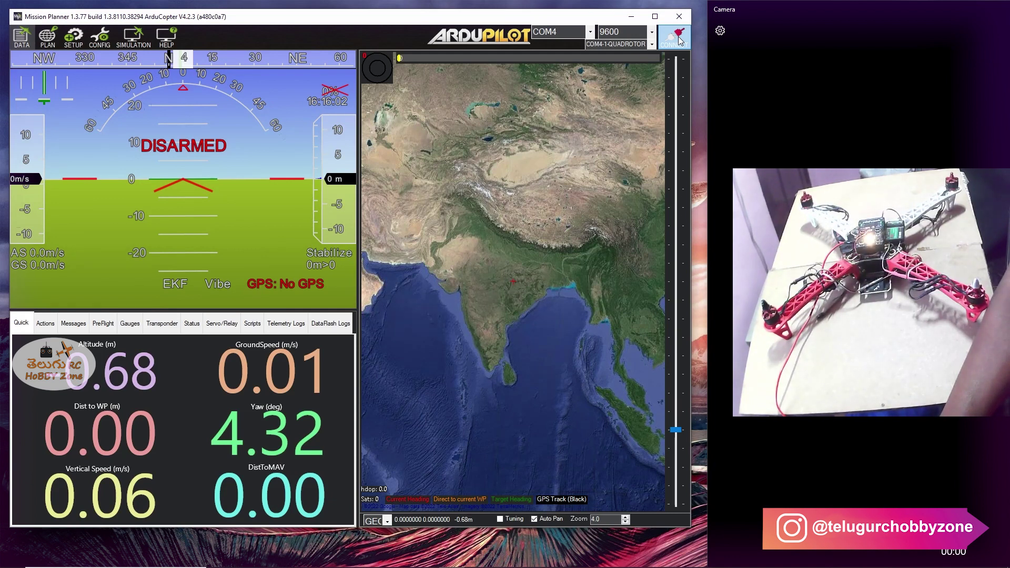
# Step: Connect to the flight controller on COM4 at 9600 and open the firmware installation page
pyautogui.click(679, 41)
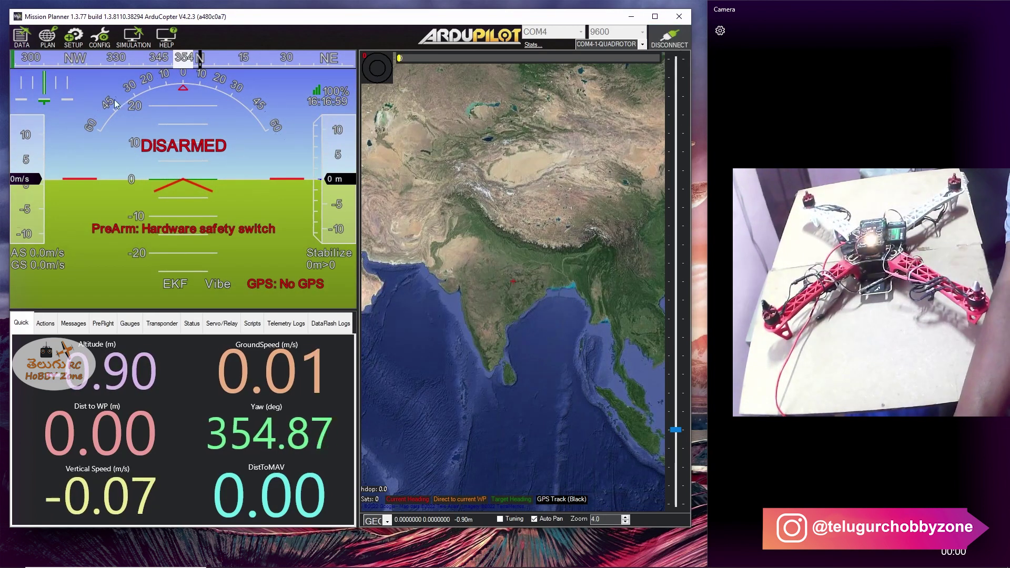
pyautogui.click(70, 45)
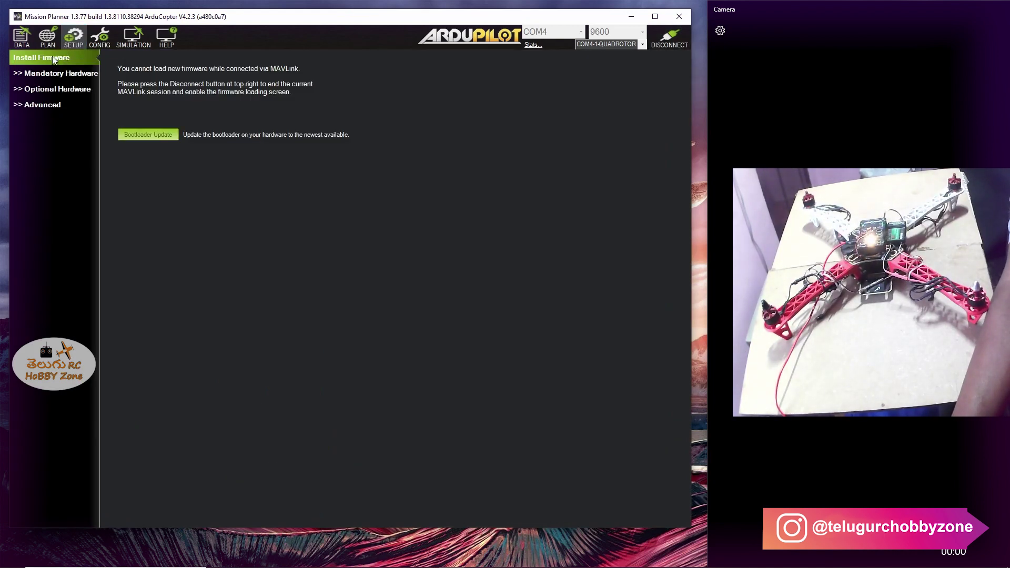
pyautogui.click(168, 136)
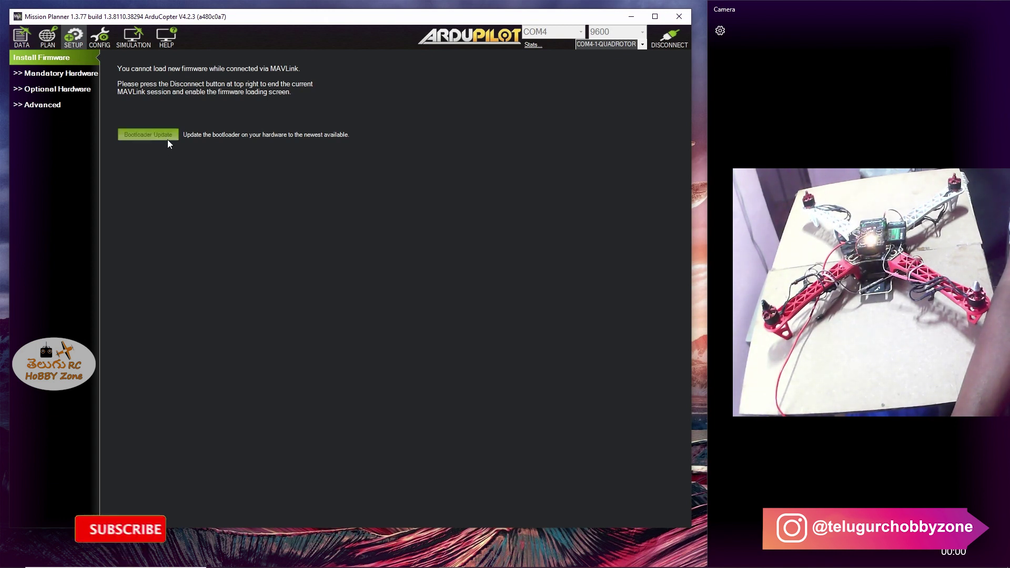
pyautogui.click(160, 136)
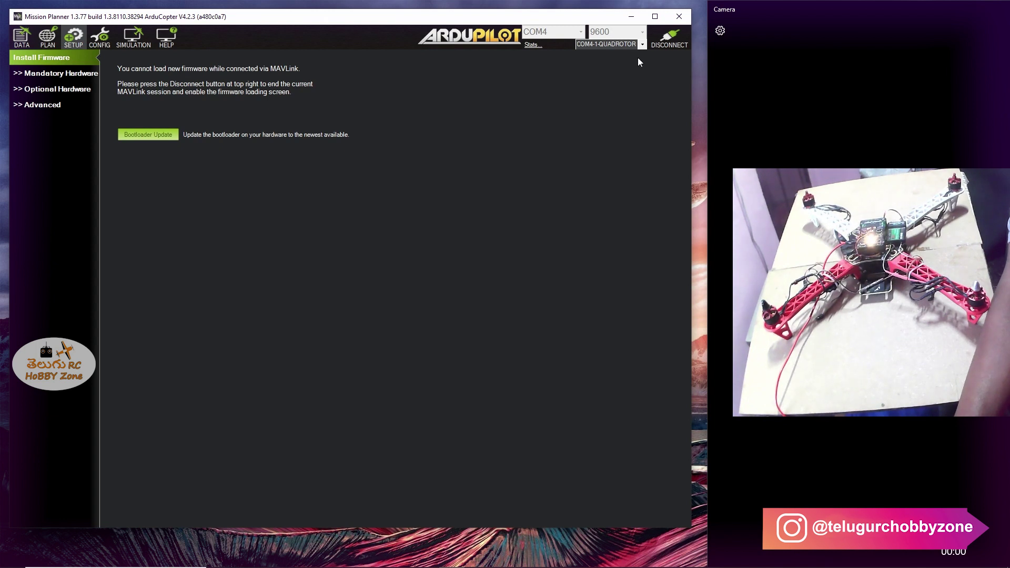
# Step: Disconnect the flight controller and upload the Copter V4.2.3 OFFICIAL quadcopter firmware for the Pixhawk1 platform
pyautogui.click(667, 44)
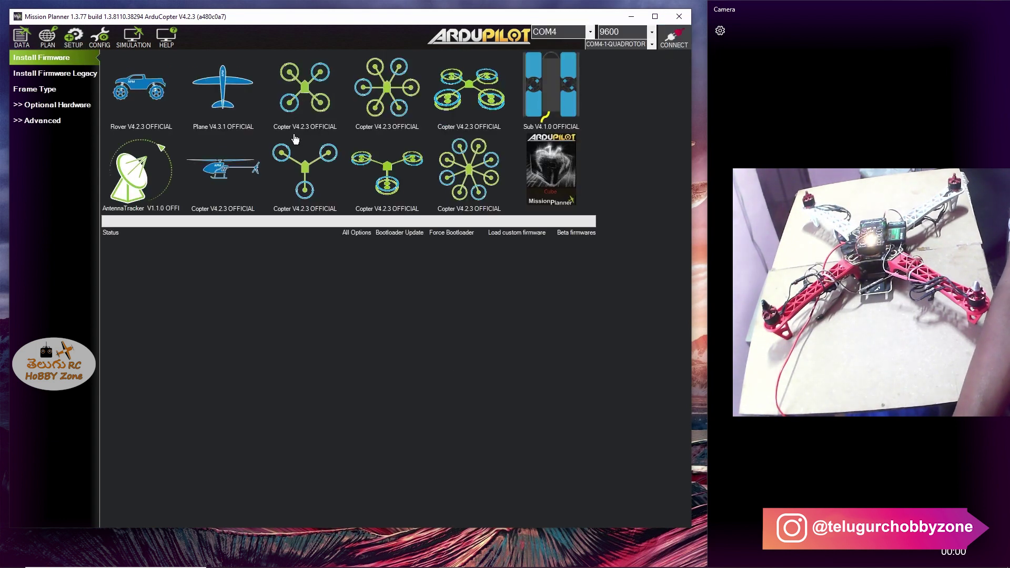
pyautogui.click(310, 95)
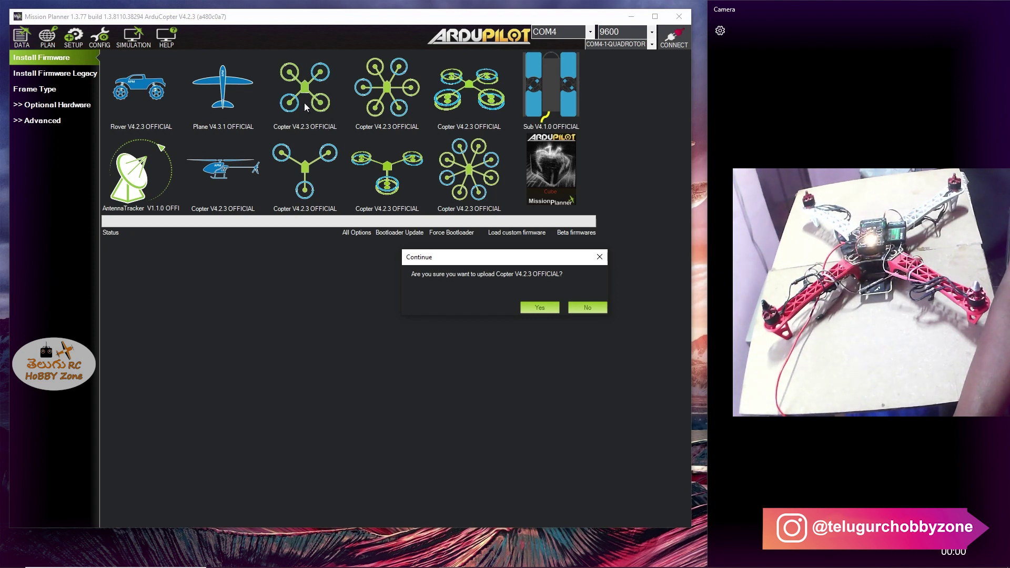
pyautogui.click(538, 307)
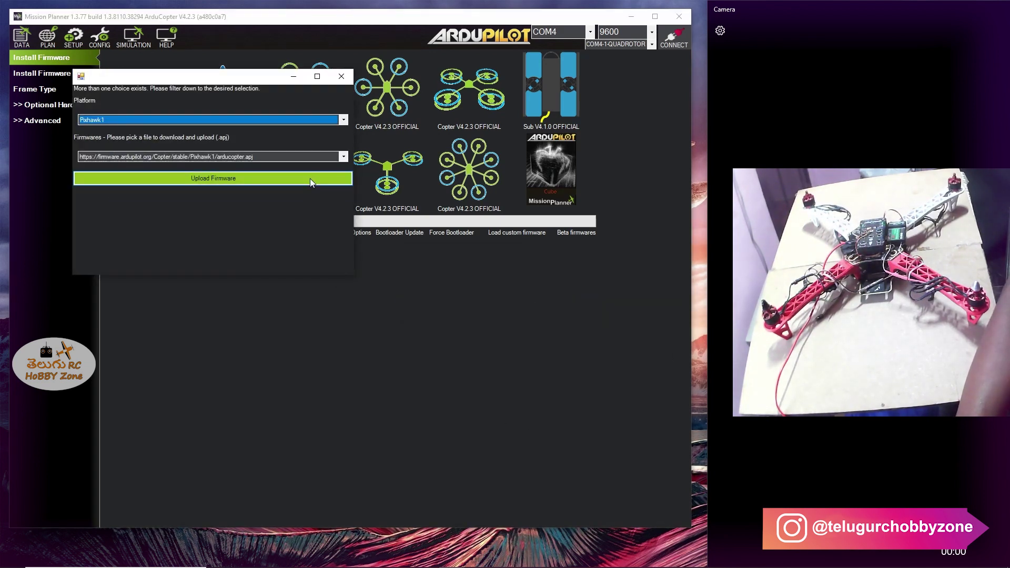
pyautogui.click(343, 120)
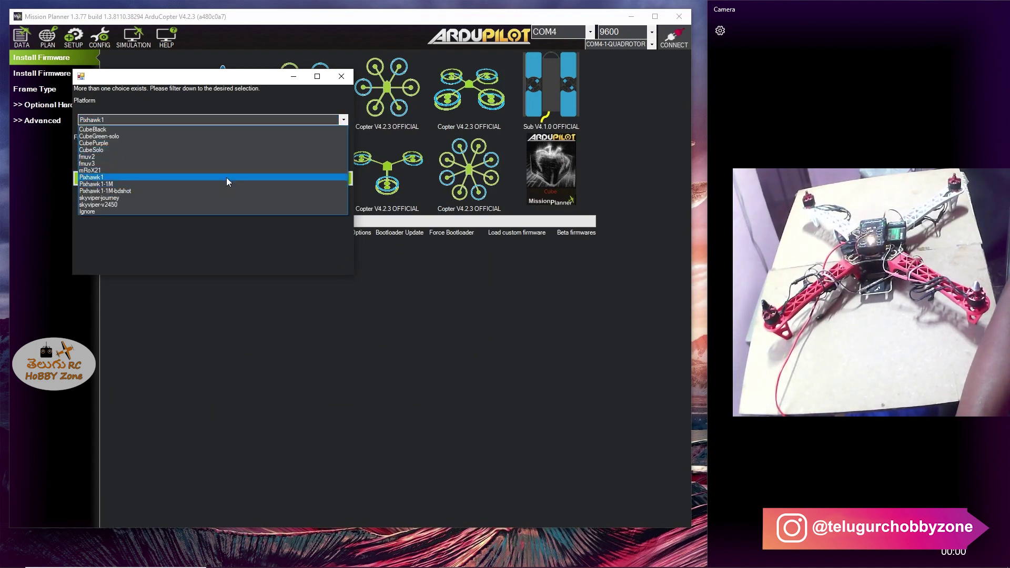
pyautogui.click(226, 178)
pyautogui.click(216, 179)
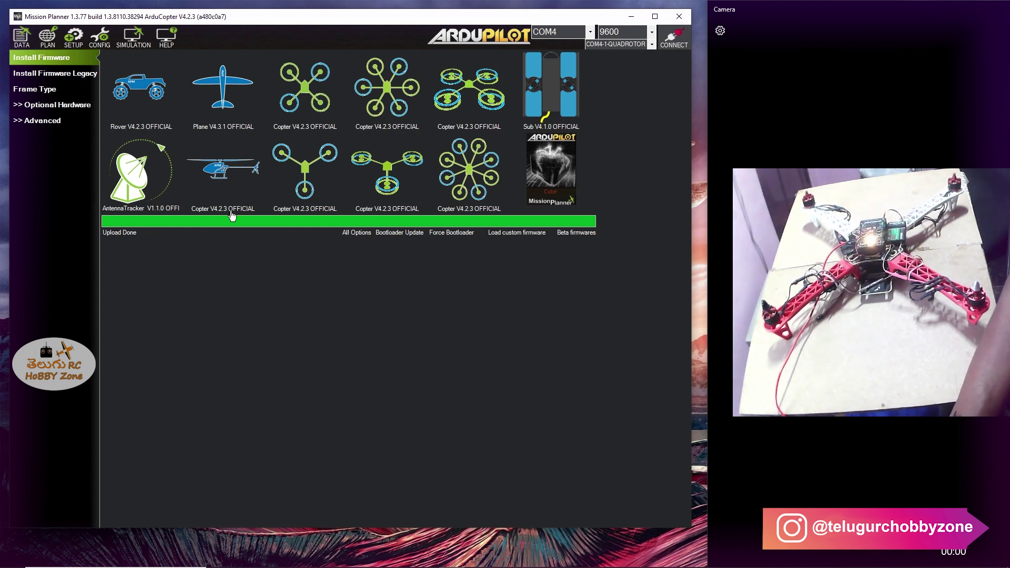
pyautogui.click(322, 100)
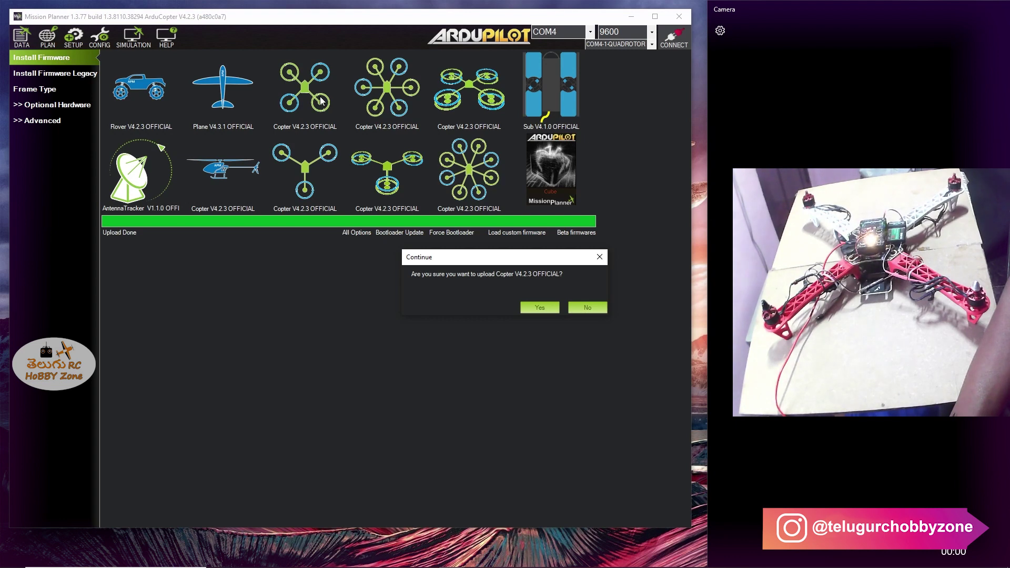
pyautogui.click(542, 306)
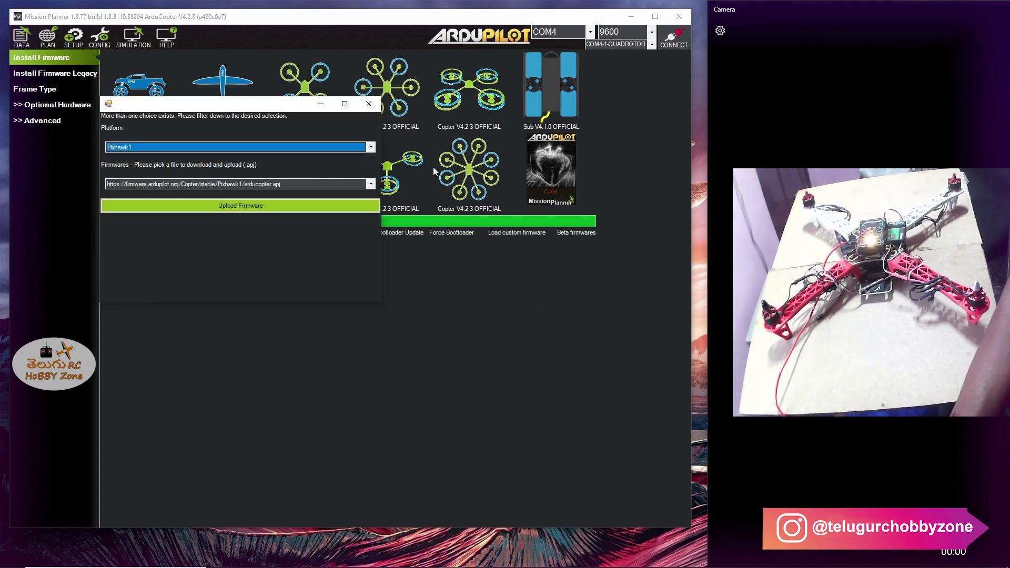
pyautogui.click(370, 104)
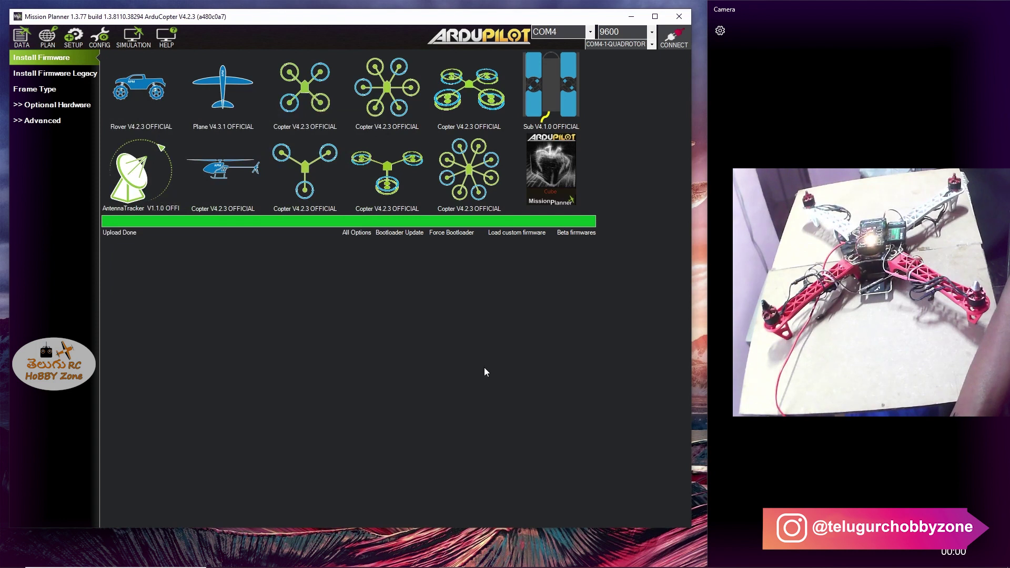
# Step: Reconnect the flight controller on COM4 and set the quadcopter's frame type to X
pyautogui.click(680, 39)
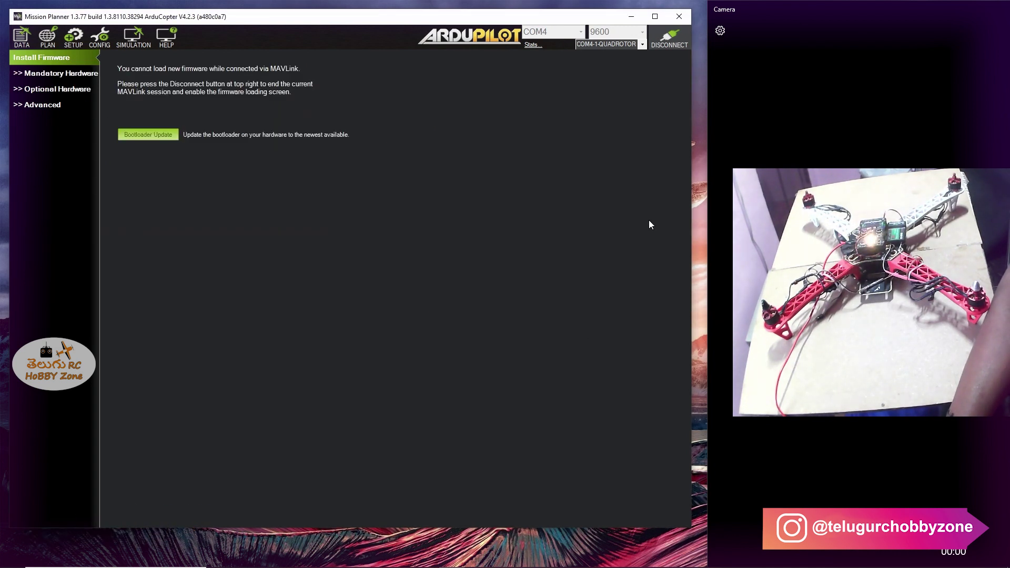
pyautogui.click(24, 43)
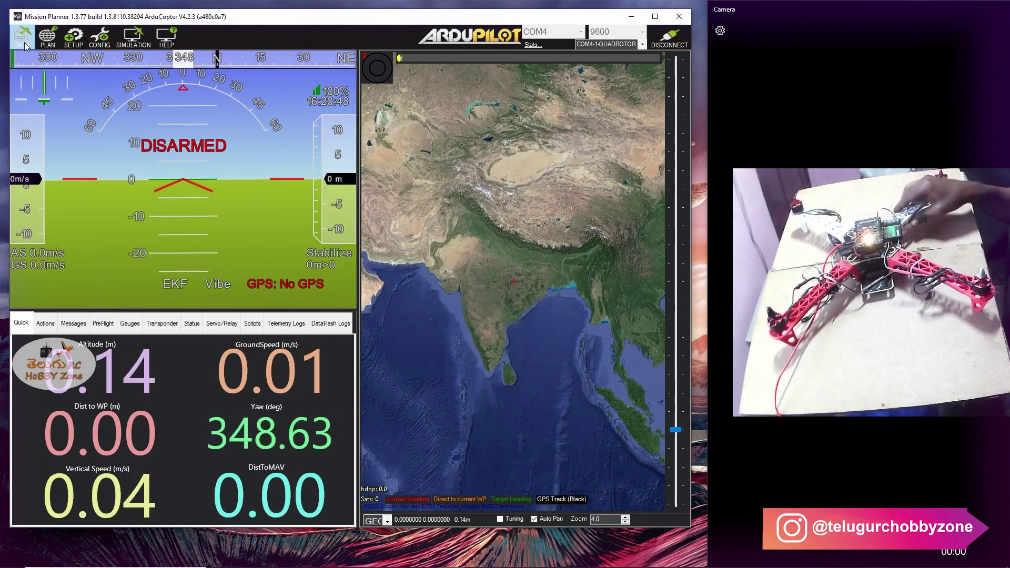
pyautogui.click(73, 41)
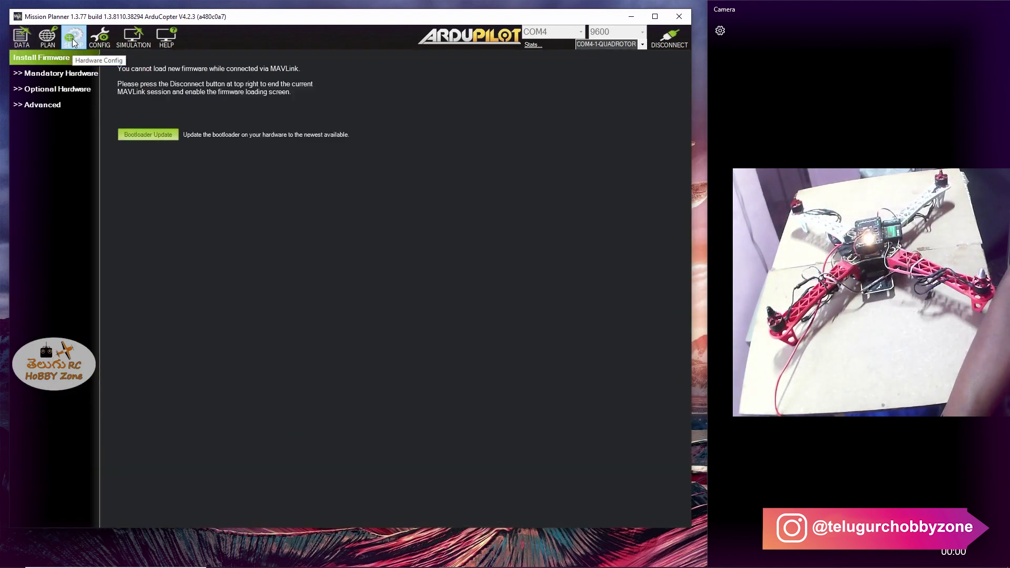
pyautogui.click(60, 78)
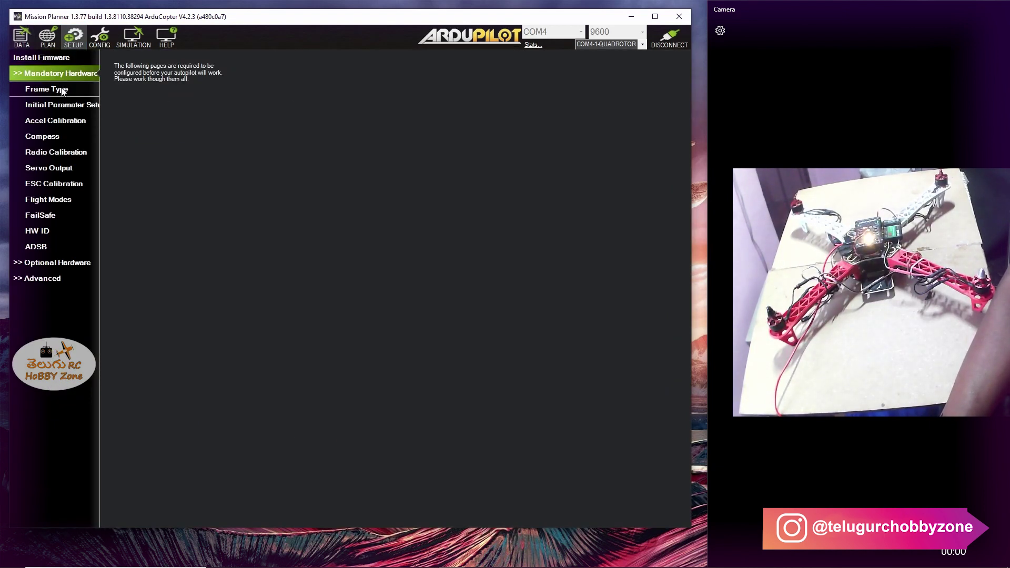
pyautogui.click(62, 91)
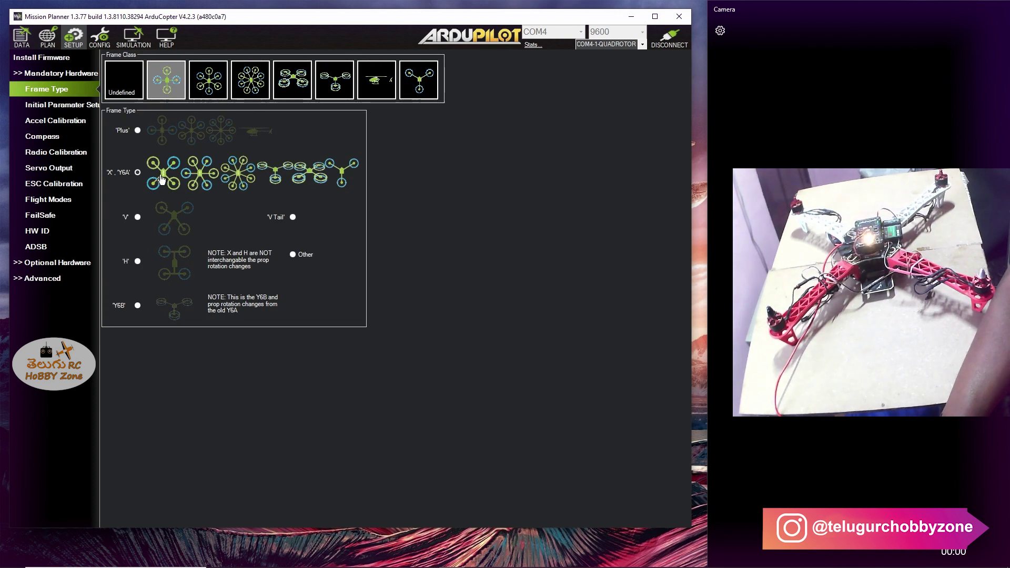
pyautogui.click(138, 172)
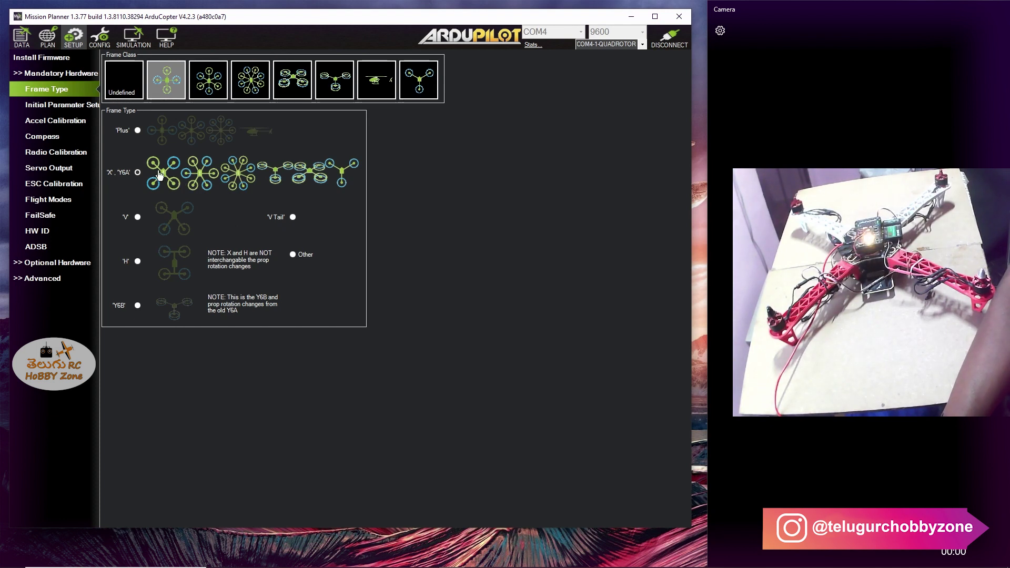
# Step: Run the three-axis accelerometer calibration, confirming each requested vehicle position, including level, right, nose down, nose up and back
pyautogui.click(64, 119)
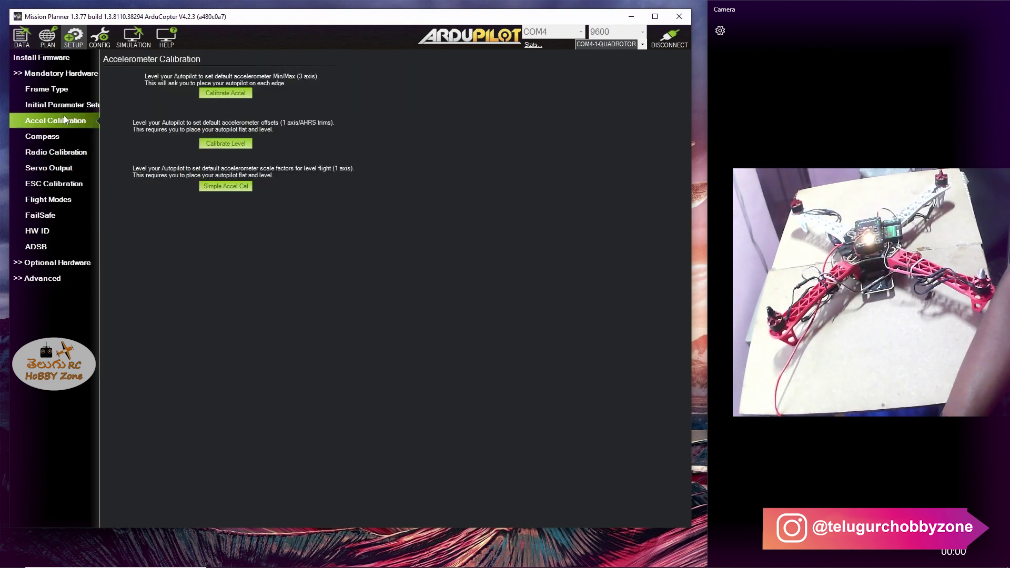
pyautogui.click(231, 89)
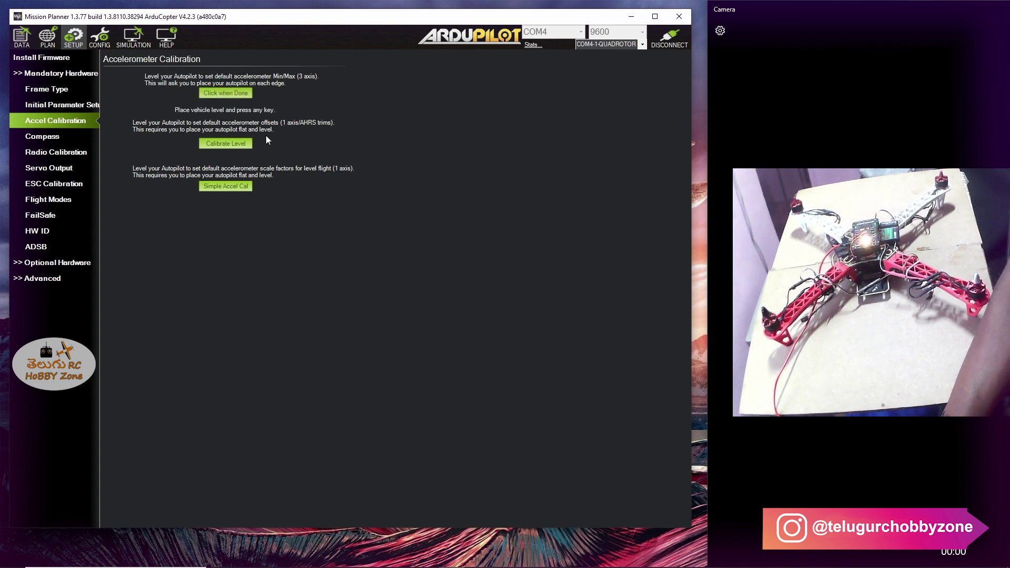
pyautogui.click(233, 93)
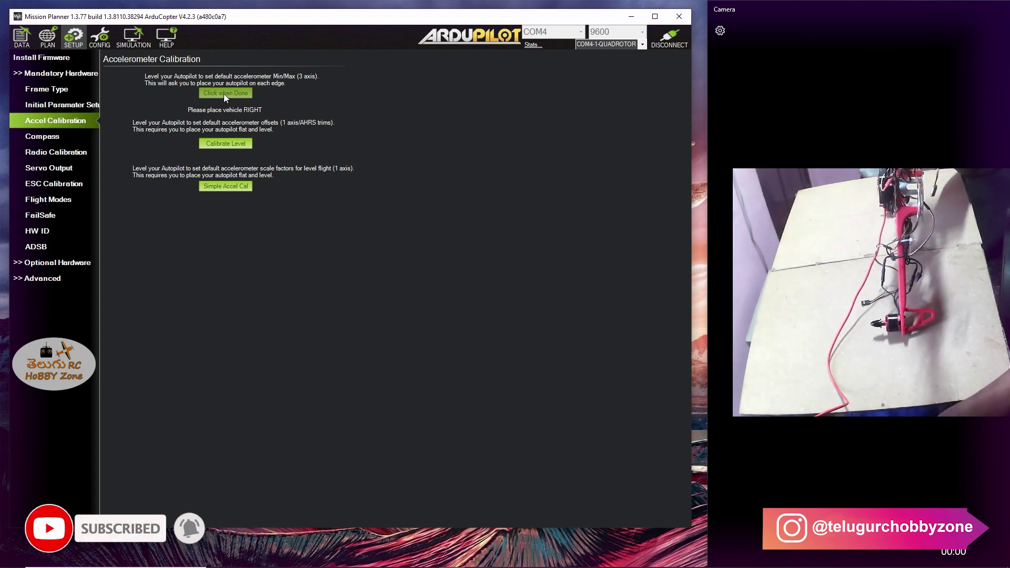
pyautogui.click(223, 93)
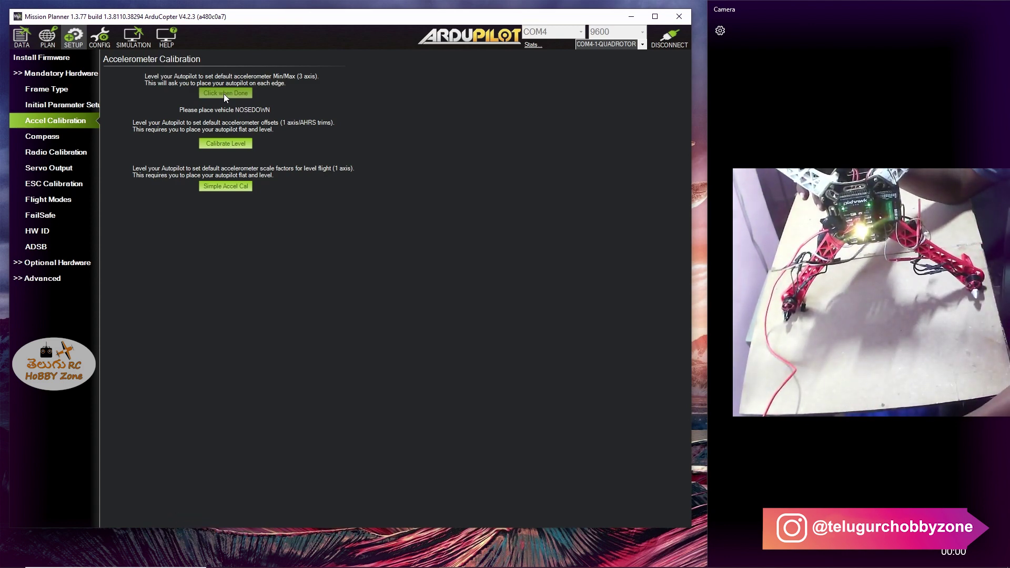
pyautogui.click(224, 94)
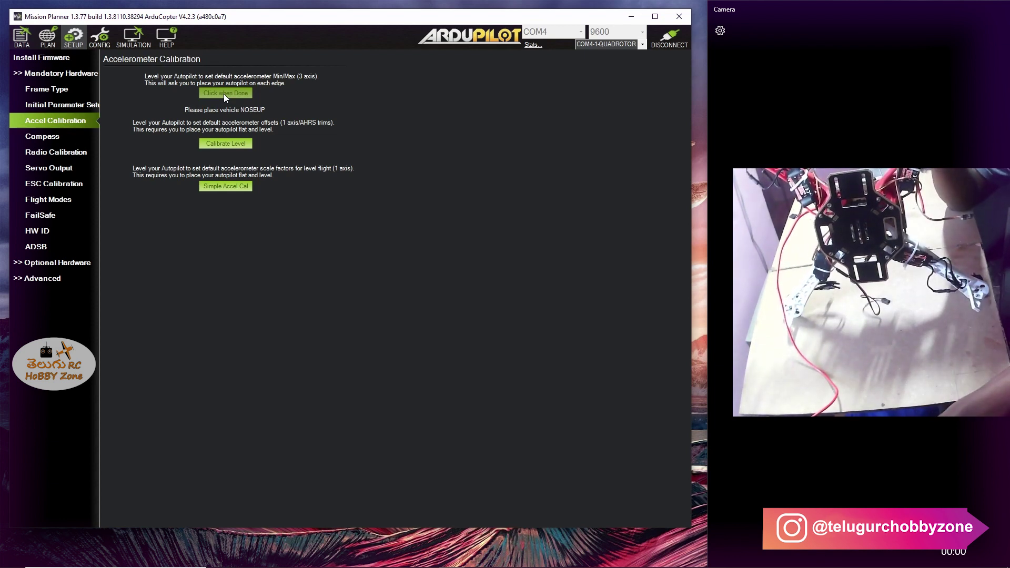
pyautogui.click(223, 94)
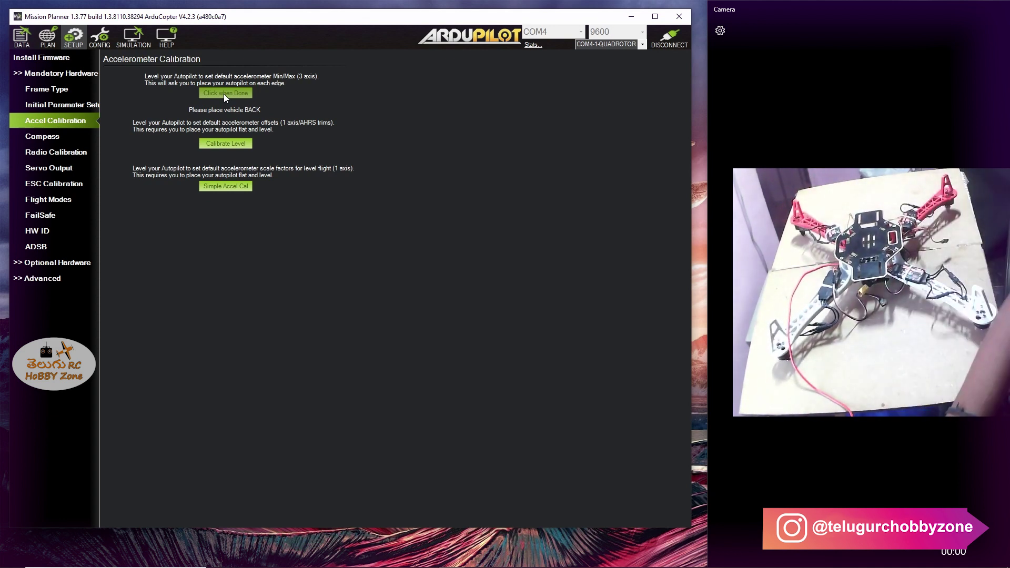
pyautogui.click(224, 93)
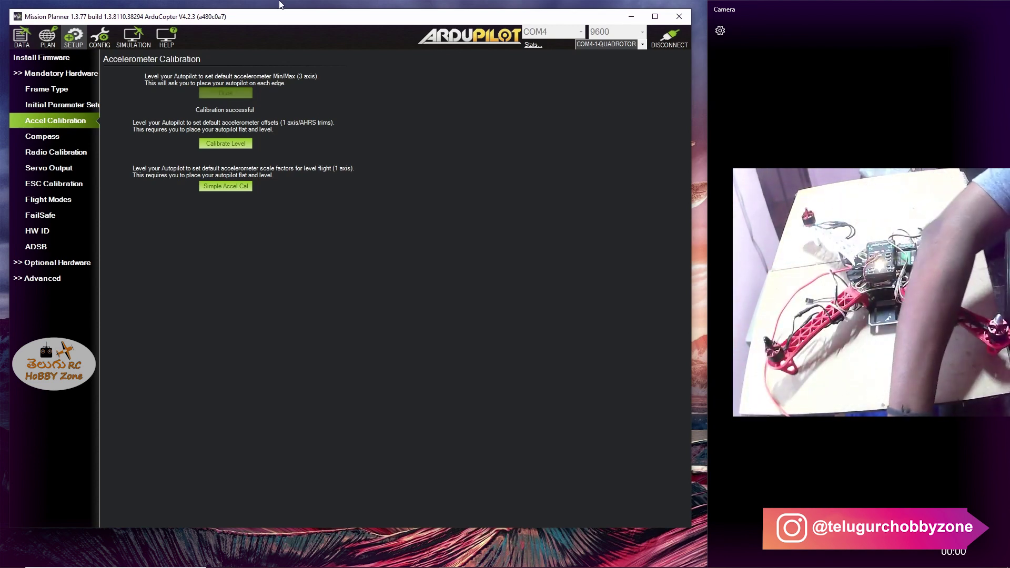
# Step: Run the onboard magnetometer calibration for the compass with default fitness
pyautogui.click(66, 136)
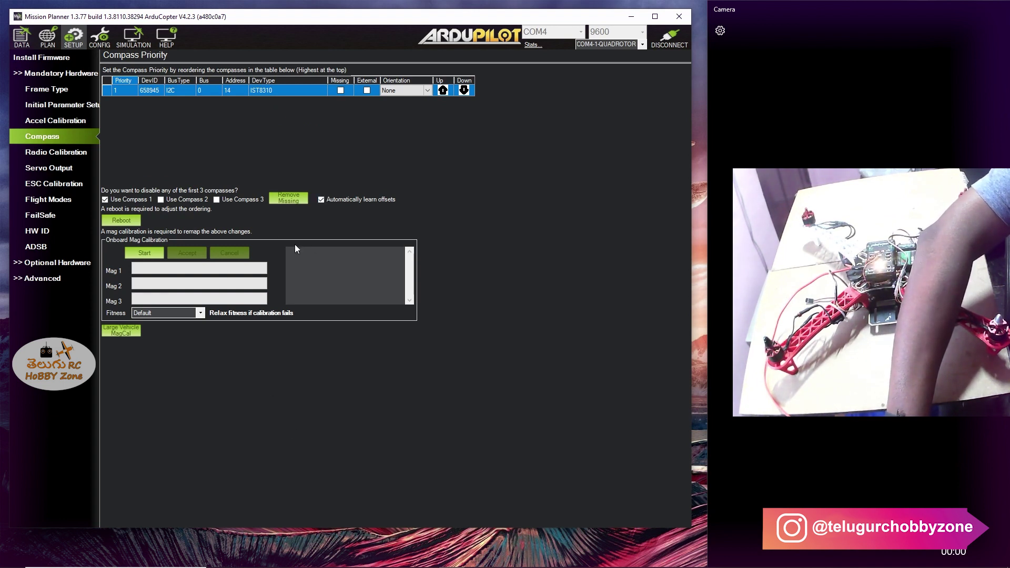
pyautogui.click(143, 254)
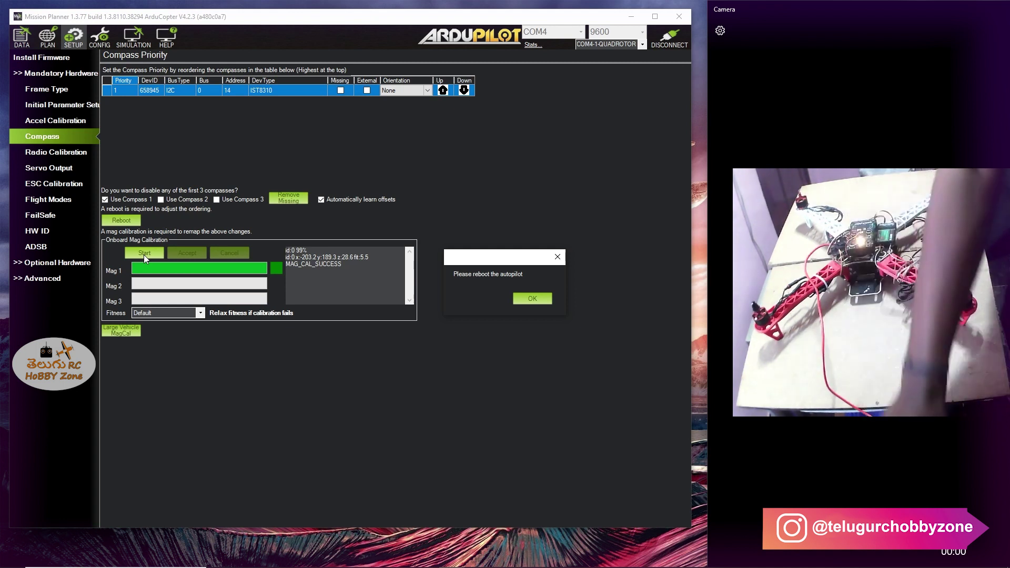
pyautogui.click(538, 296)
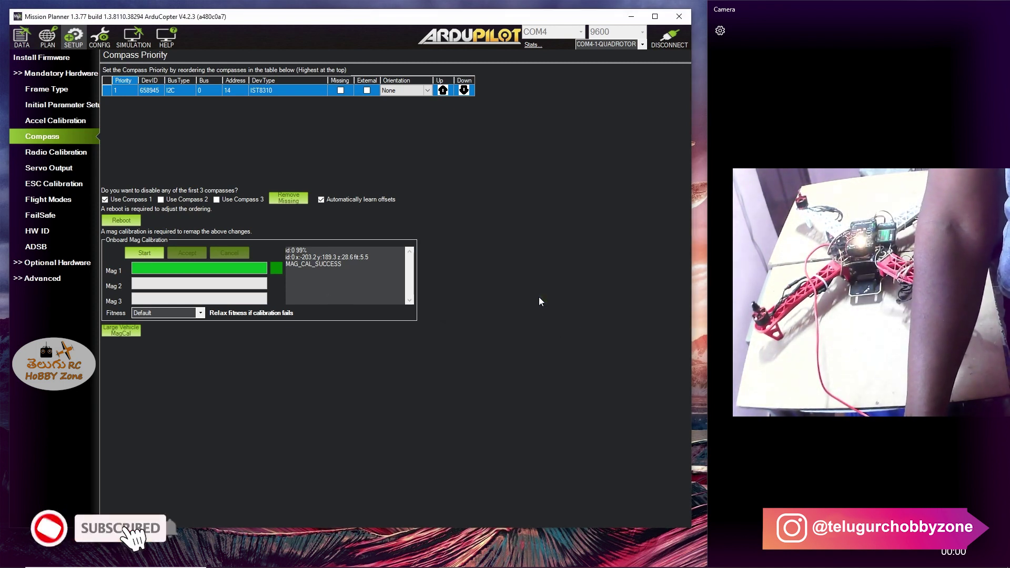
# Step: Reboot the autopilot and reconnect to it on COM4
pyautogui.click(134, 221)
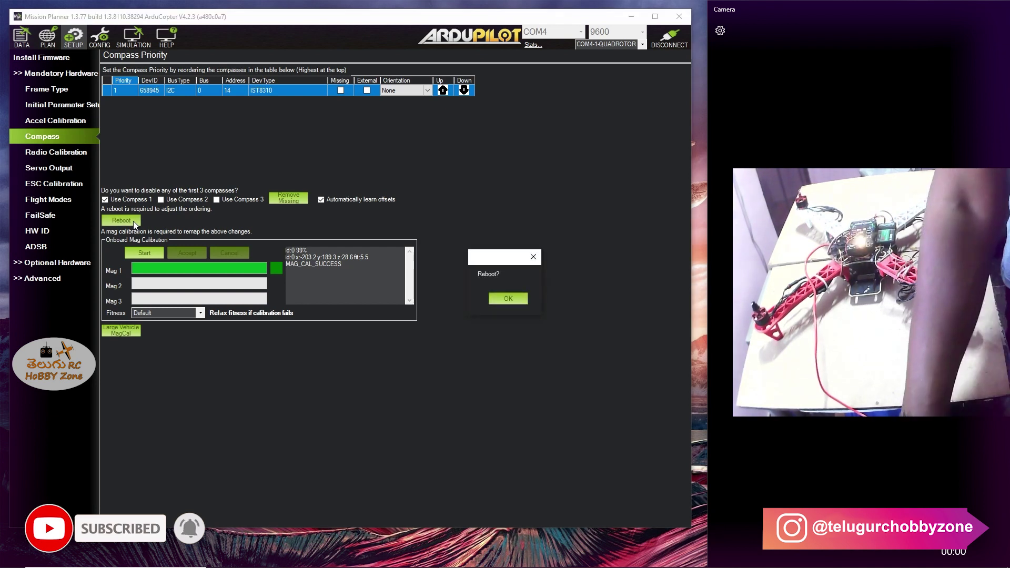
pyautogui.click(523, 297)
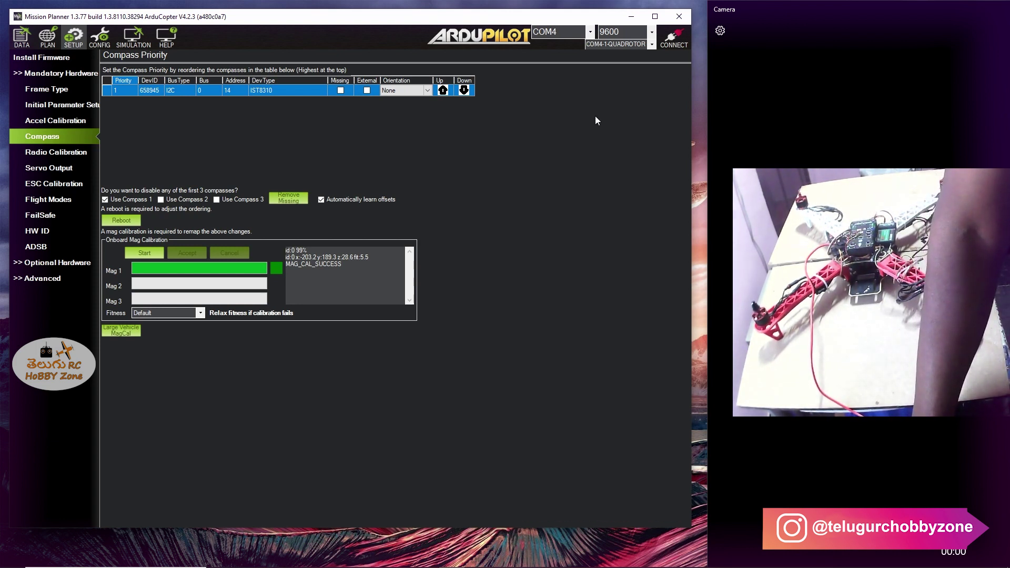
pyautogui.click(674, 39)
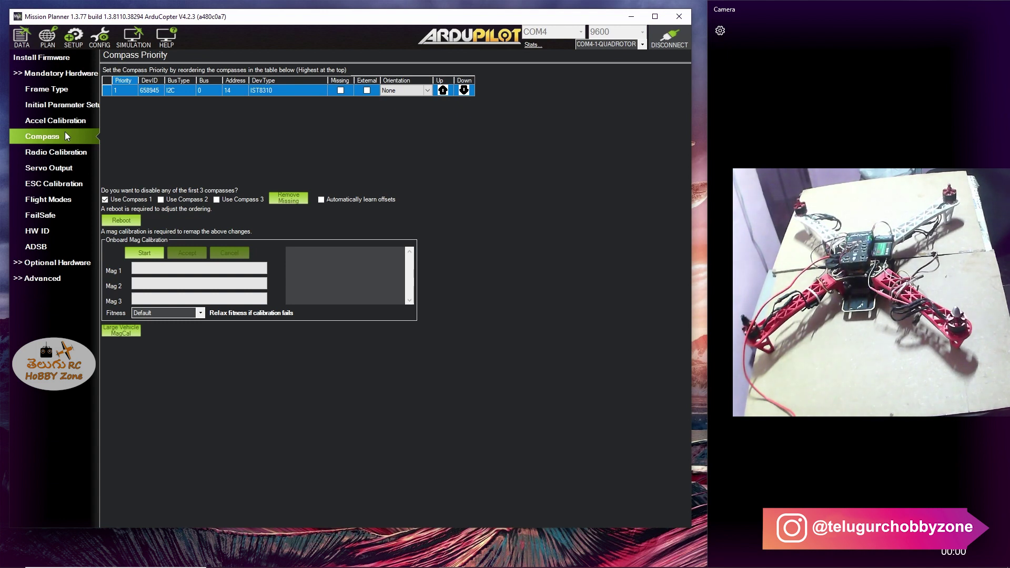
# Step: Calibrate the radio by moving all transmitter sticks and switches to their extremes, centring the sticks with throttle down, and saving the detected limits
pyautogui.click(65, 152)
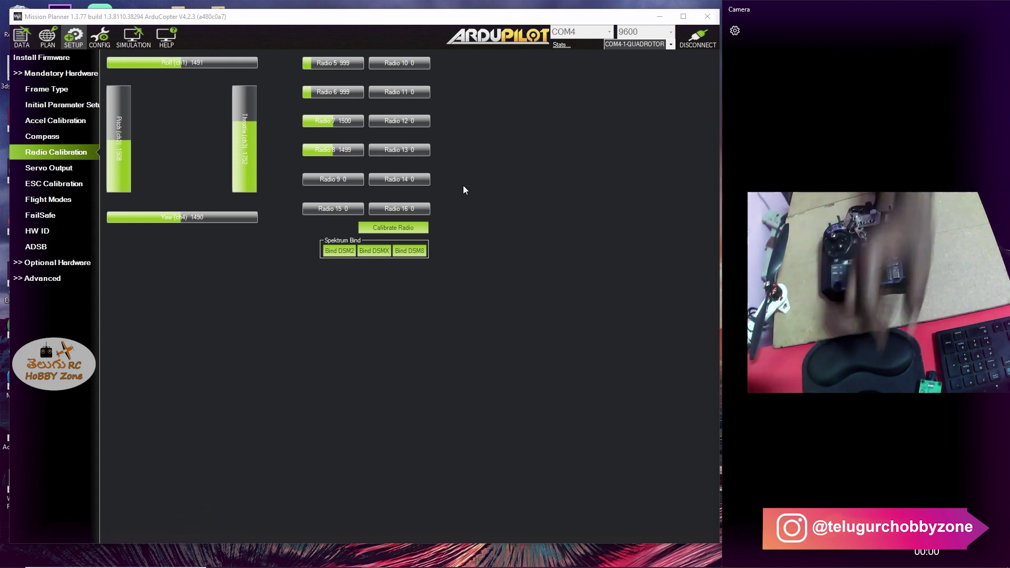
pyautogui.click(414, 229)
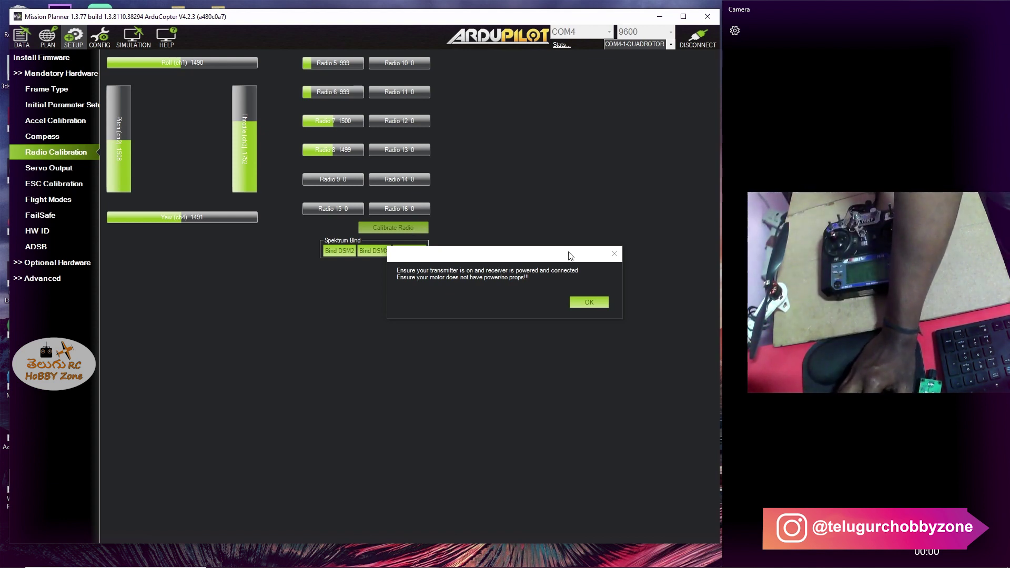
pyautogui.click(591, 302)
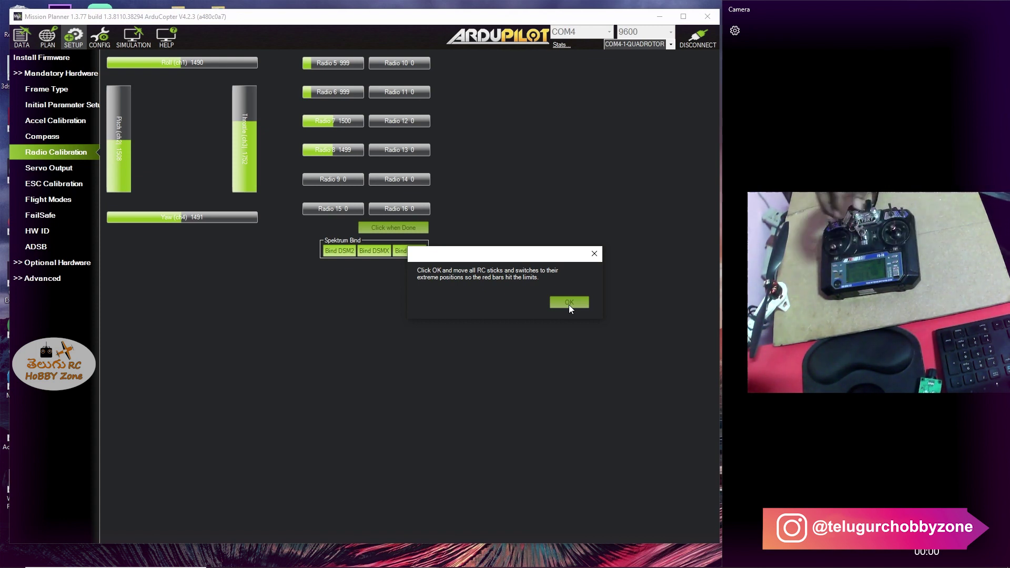
pyautogui.click(569, 302)
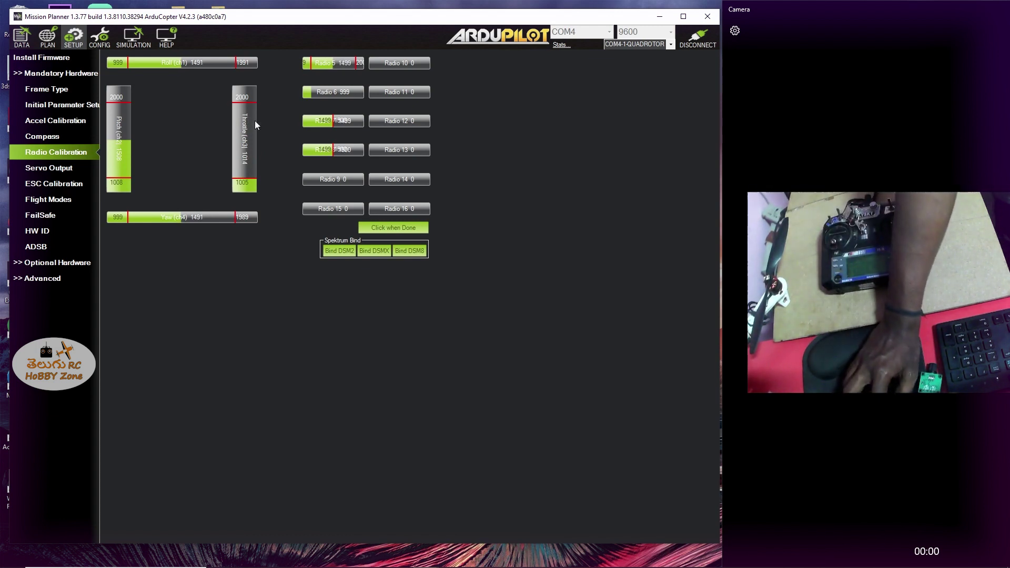
pyautogui.click(393, 231)
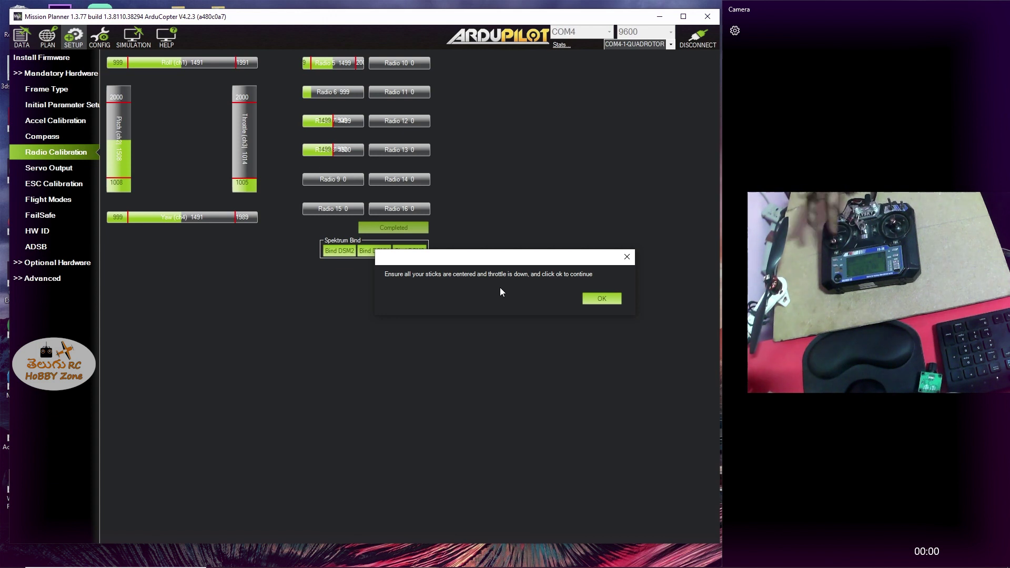
pyautogui.click(597, 297)
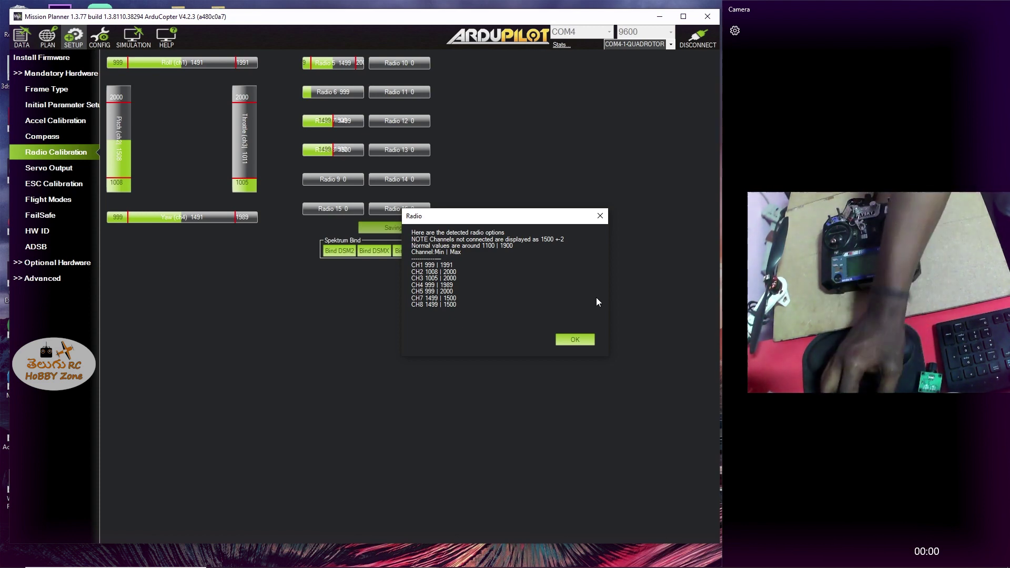
pyautogui.click(590, 339)
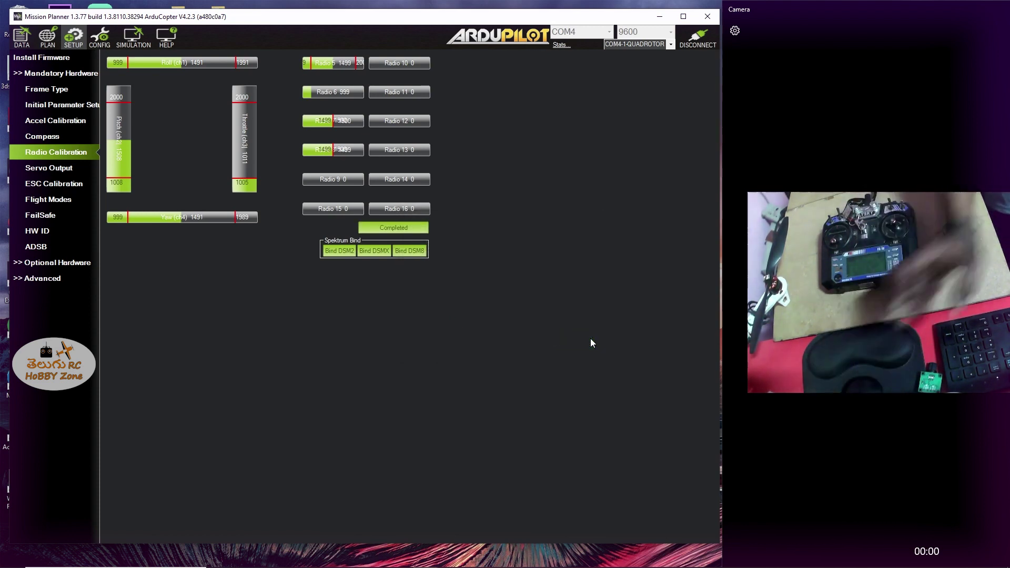
pyautogui.click(66, 153)
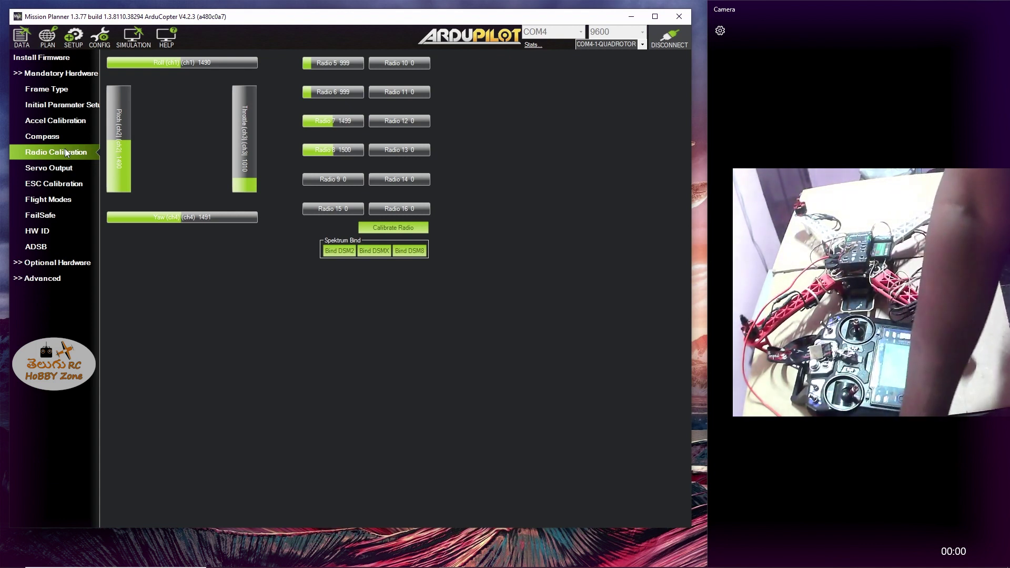
# Step: Set Flight Mode 4 to AltHold and Flight Mode 6 to Land, and save the flight modes
pyautogui.click(84, 205)
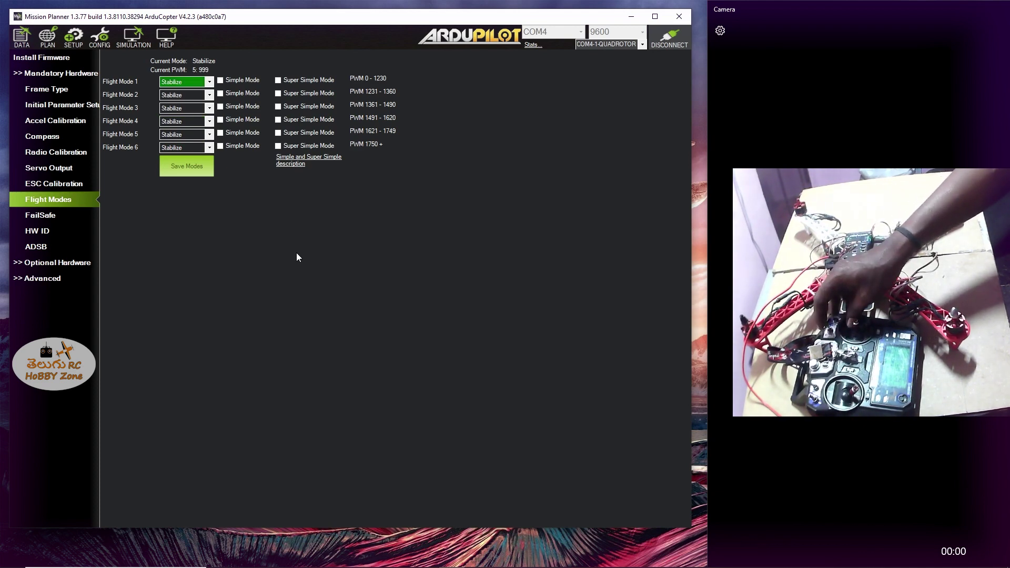
pyautogui.click(209, 121)
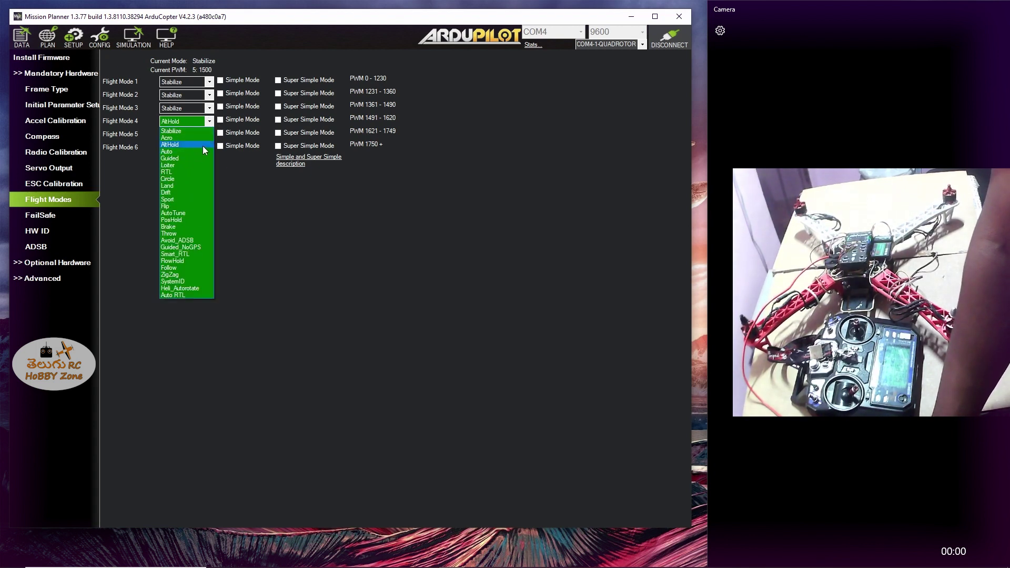
pyautogui.click(203, 145)
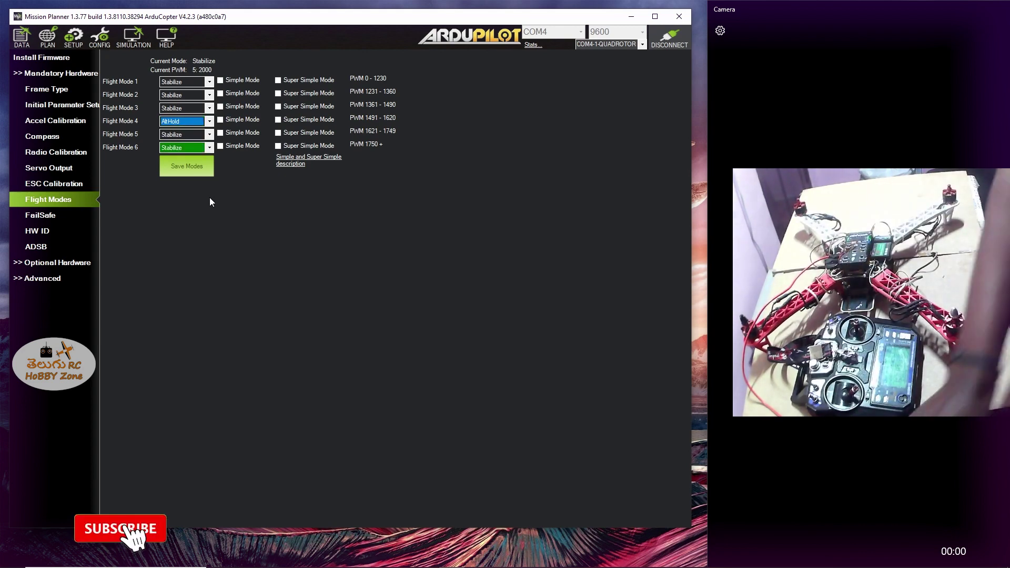
pyautogui.click(197, 150)
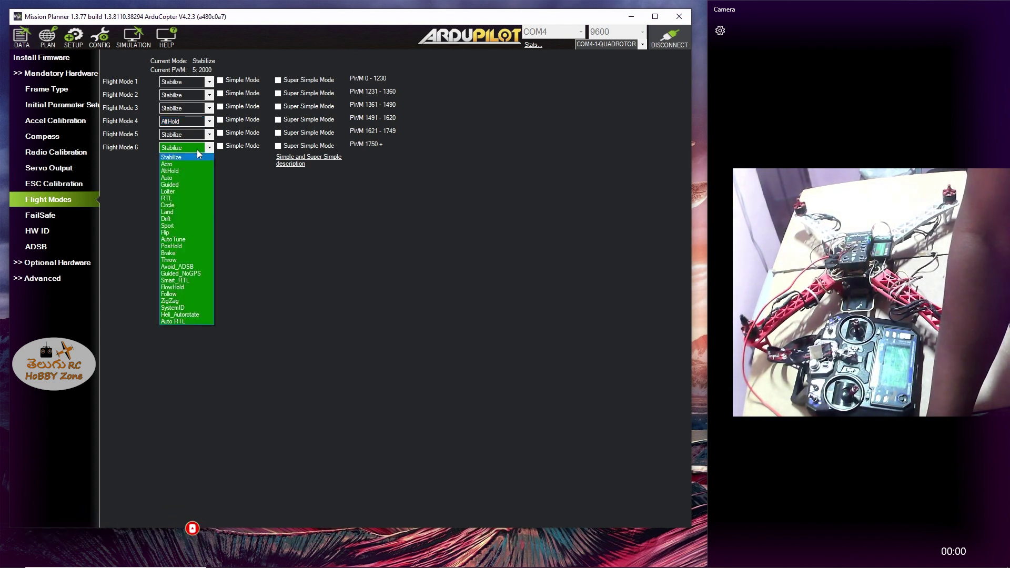
pyautogui.click(186, 212)
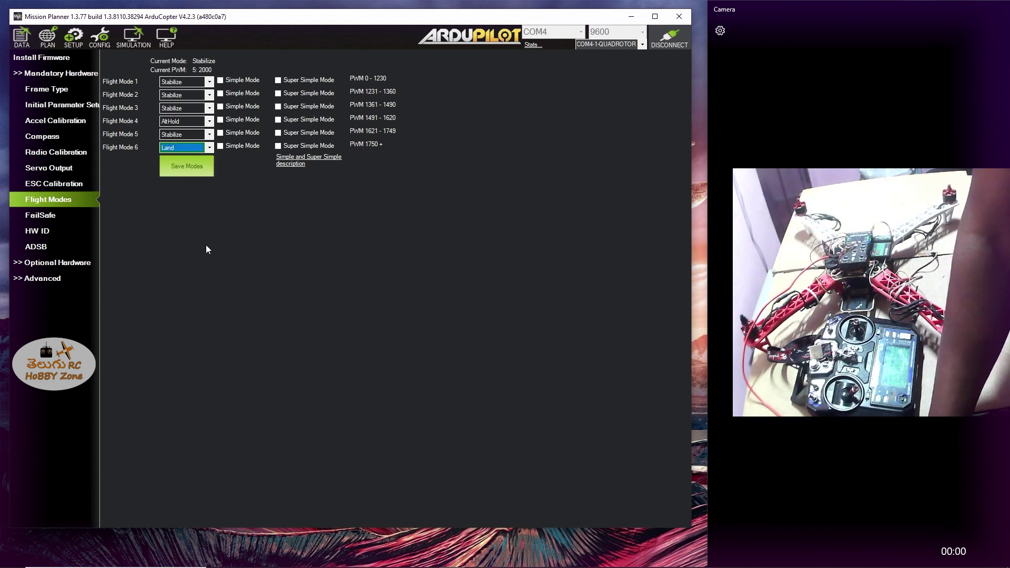
pyautogui.click(206, 173)
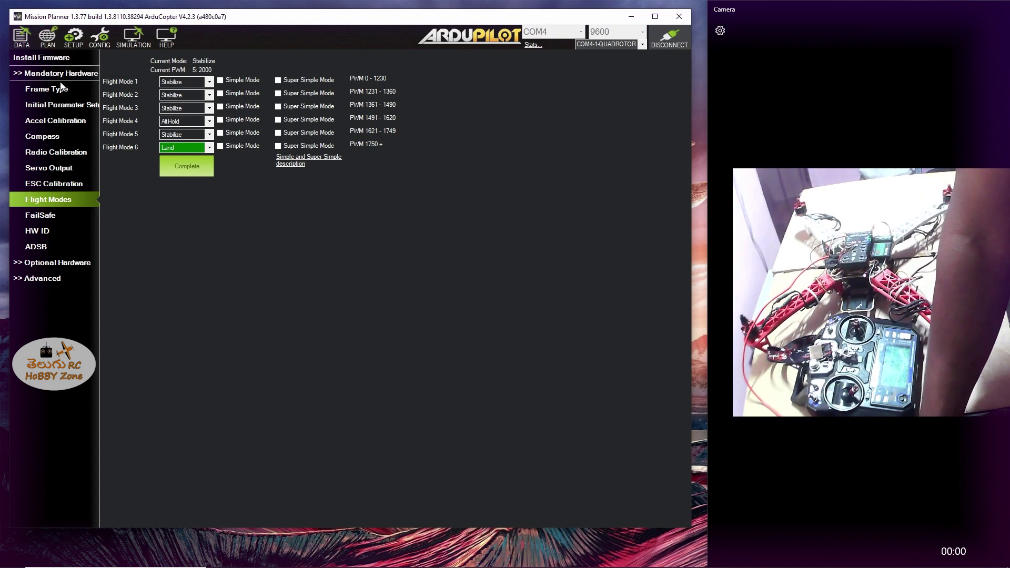
# Step: Go to the firmware installation page and disconnect the flight controller from COM4
pyautogui.click(61, 58)
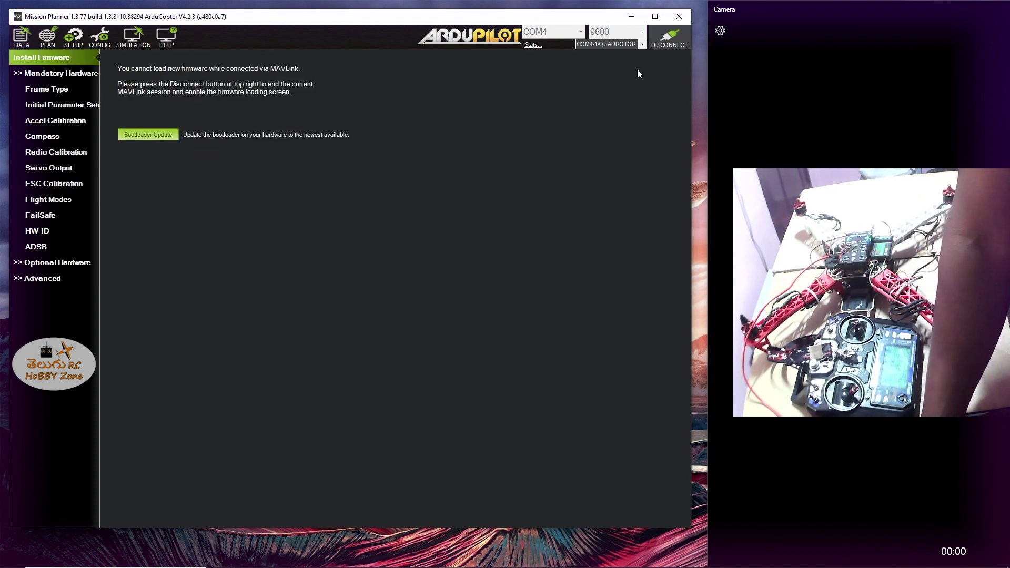
pyautogui.click(667, 38)
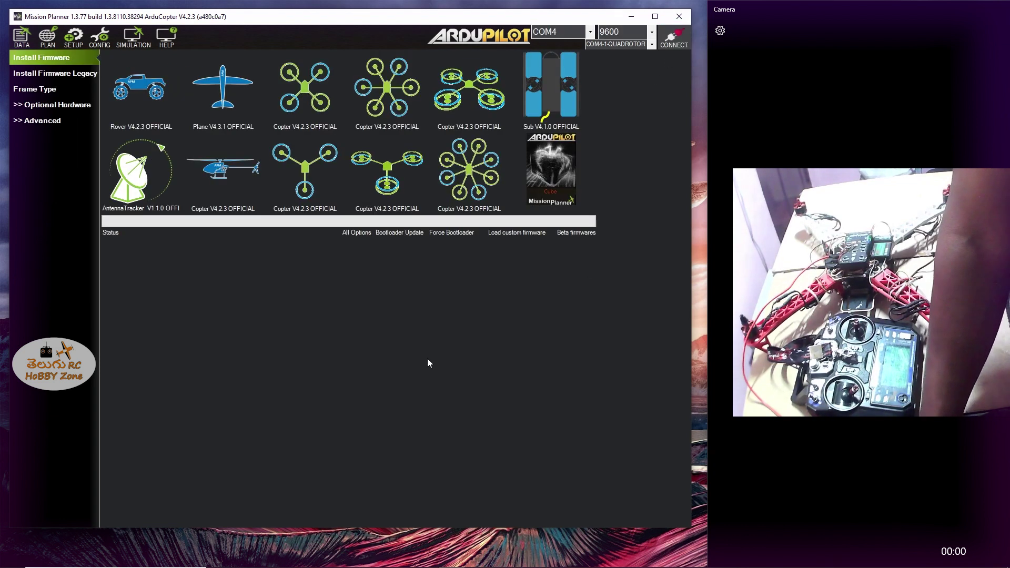